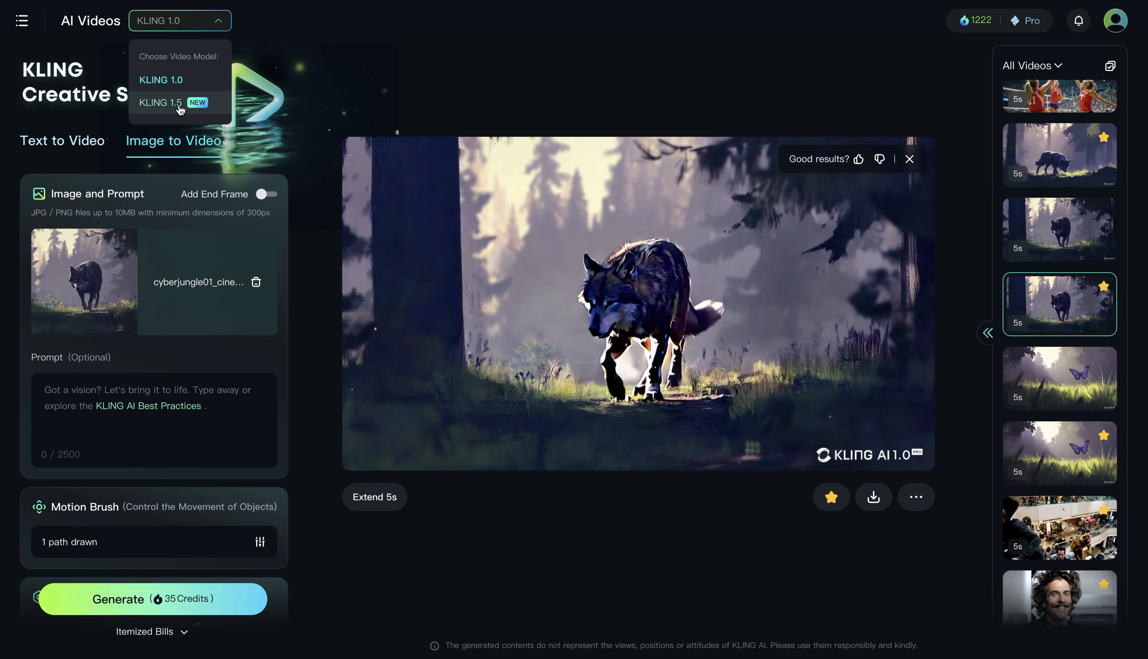
# Try the KLING 1.5 video model and return to KLING 1.0.
pyautogui.click(203, 106)
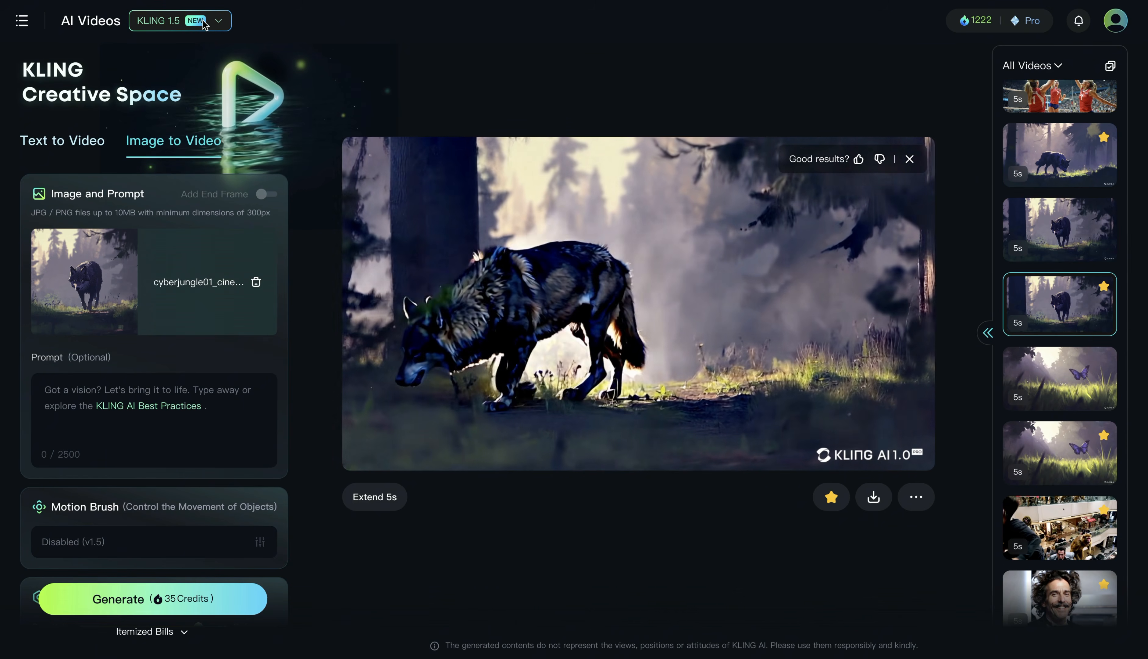
pyautogui.click(177, 27)
pyautogui.click(169, 80)
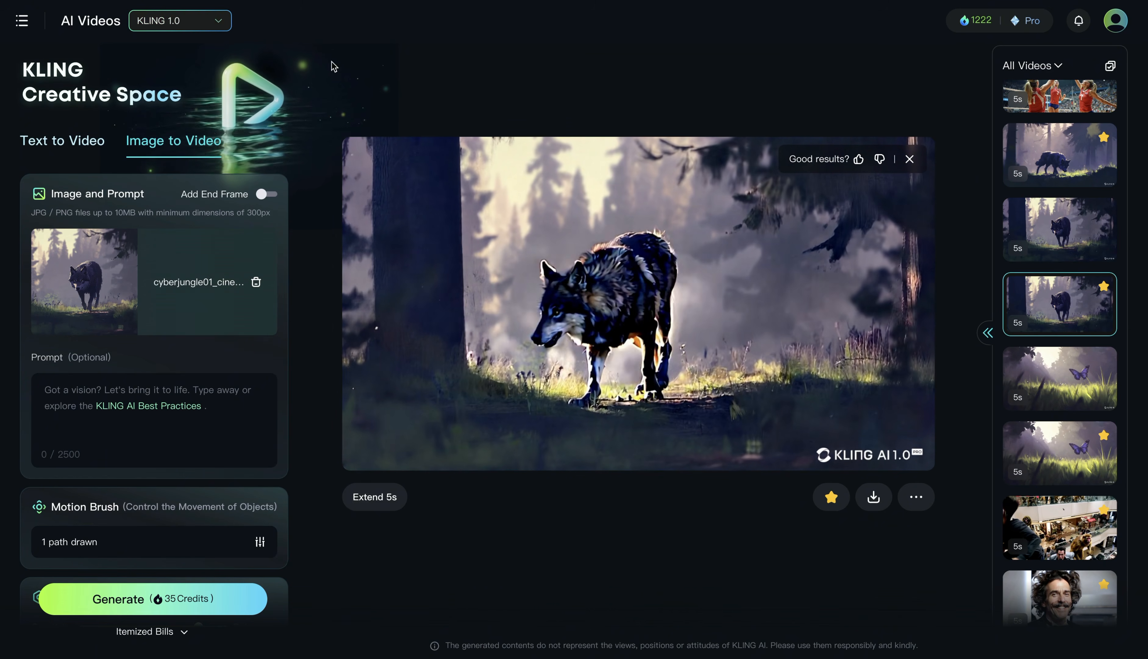
# Review the generation settings, including mode, length and number of generations, for the wolf video.
pyautogui.scroll(-5, 91, 463)
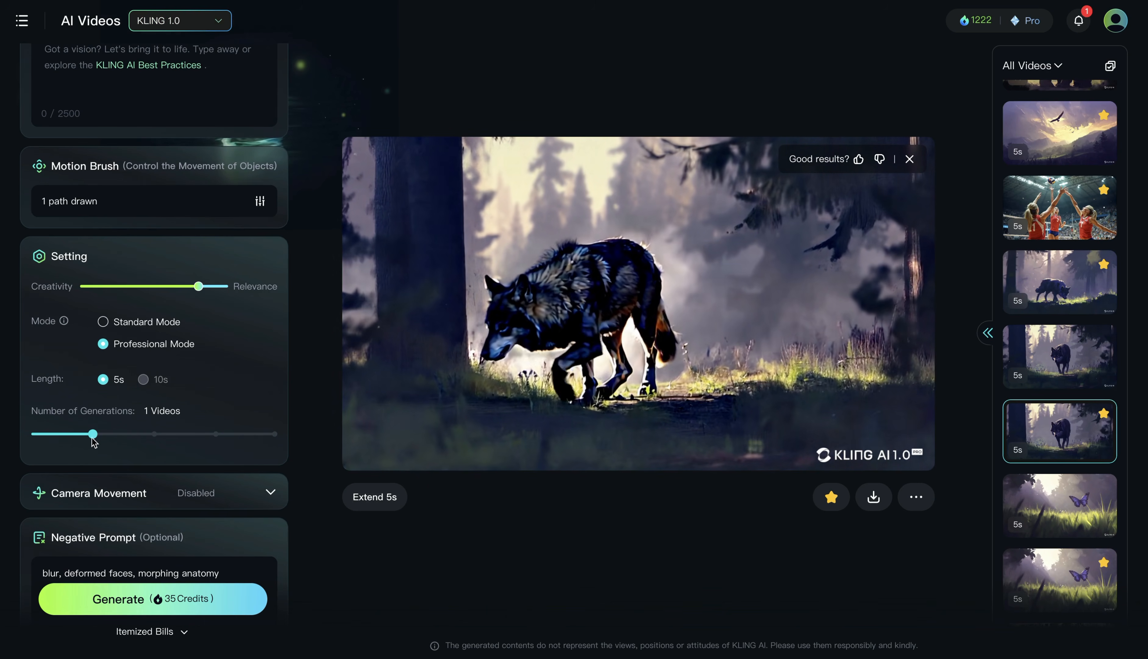
pyautogui.moveTo(92, 436); pyautogui.dragTo(31, 434)
pyautogui.scroll(5, 200, 486)
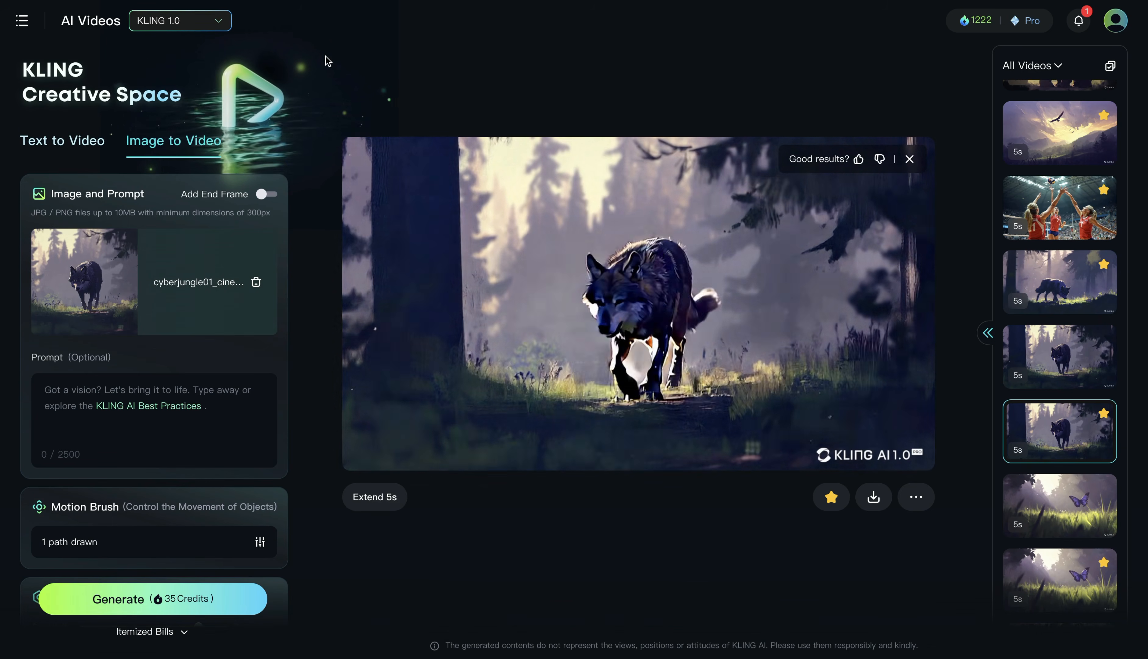
# Open Motion Brush for the wolf image and mark the wolf by hand as Area 1 with a leftward Track 1 path.
pyautogui.moveTo(259, 543)
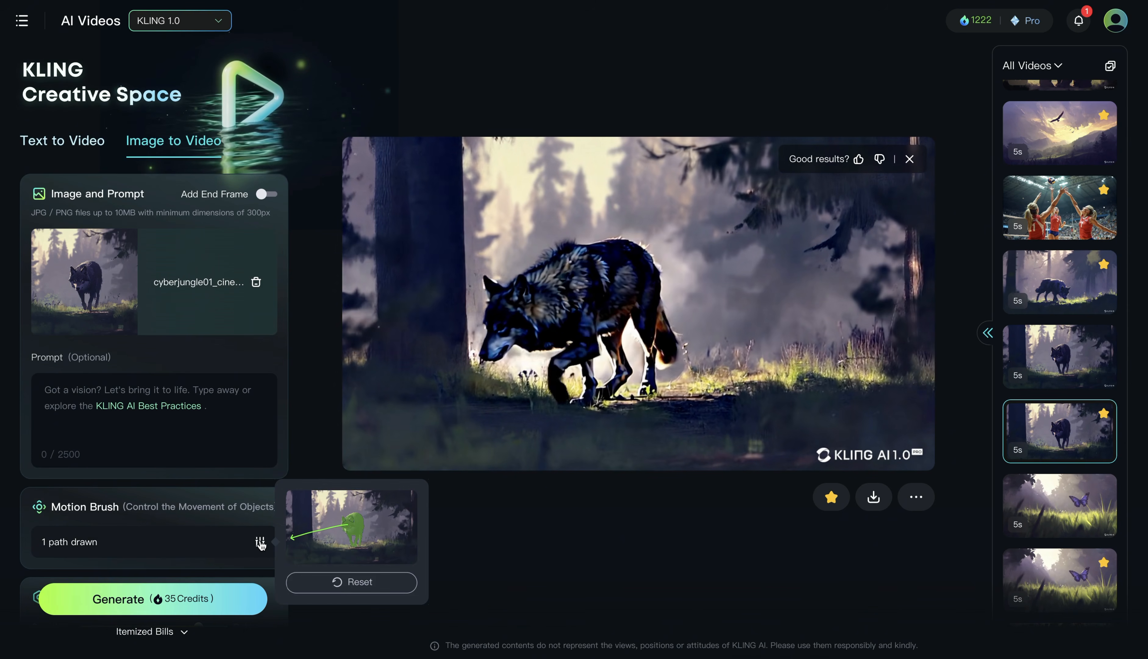
pyautogui.click(260, 543)
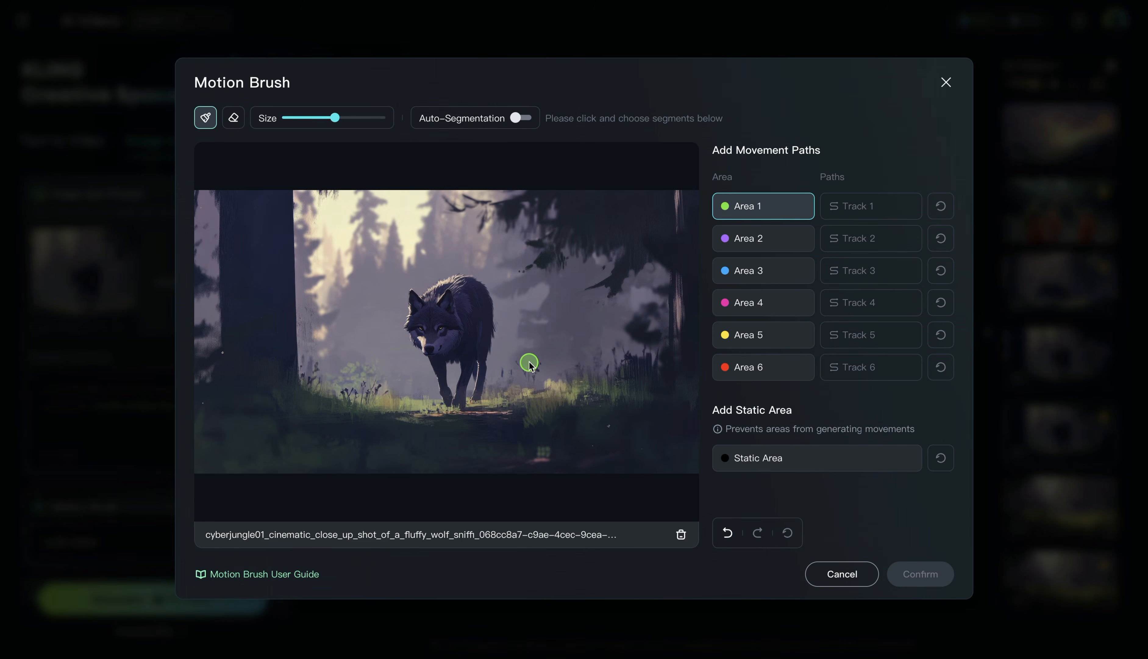
pyautogui.moveTo(418, 303)
pyautogui.mouseDown()
pyautogui.moveTo(462, 283)
pyautogui.moveTo(482, 300)
pyautogui.moveTo(483, 381)
pyautogui.moveTo(470, 335)
pyautogui.moveTo(466, 388)
pyautogui.moveTo(452, 346)
pyautogui.moveTo(441, 363)
pyautogui.moveTo(449, 392)
pyautogui.moveTo(414, 318)
pyautogui.moveTo(434, 312)
pyautogui.moveTo(457, 330)
pyautogui.moveTo(484, 319)
pyautogui.moveTo(428, 325)
pyautogui.moveTo(457, 314)
pyautogui.moveTo(216, 358)
pyautogui.mouseUp()
pyautogui.click(855, 208)
# Turn on Auto-Segmentation, select the wolf as Area 1, draw its Track 1 path toward the image's lower left, and confirm.
pyautogui.click(518, 119)
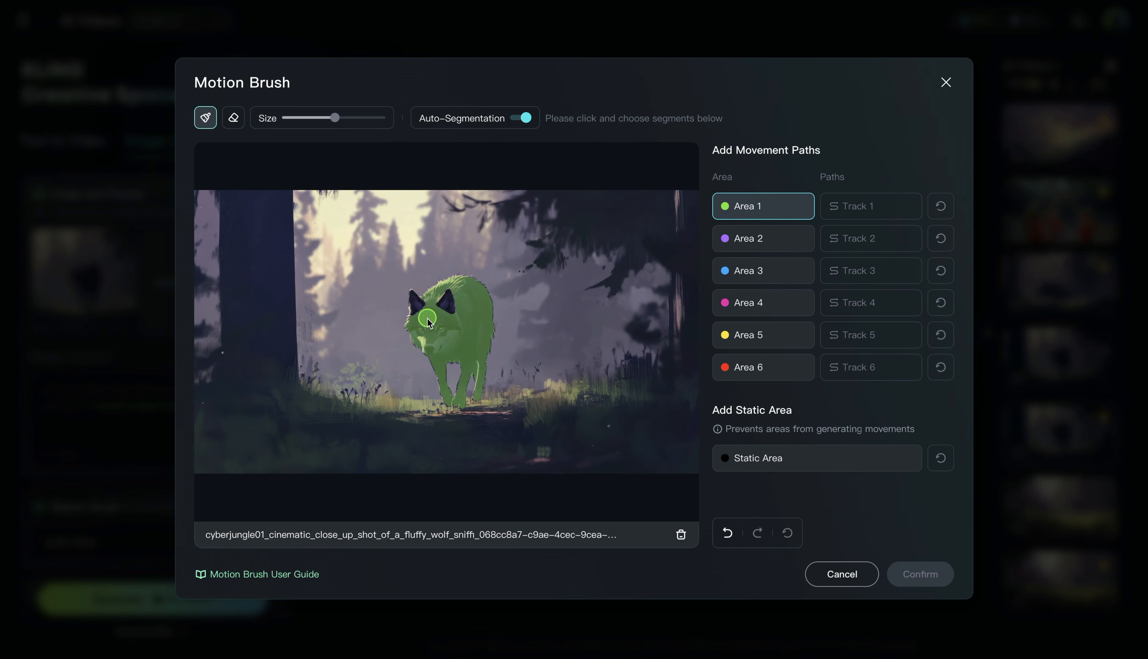
pyautogui.click(434, 330)
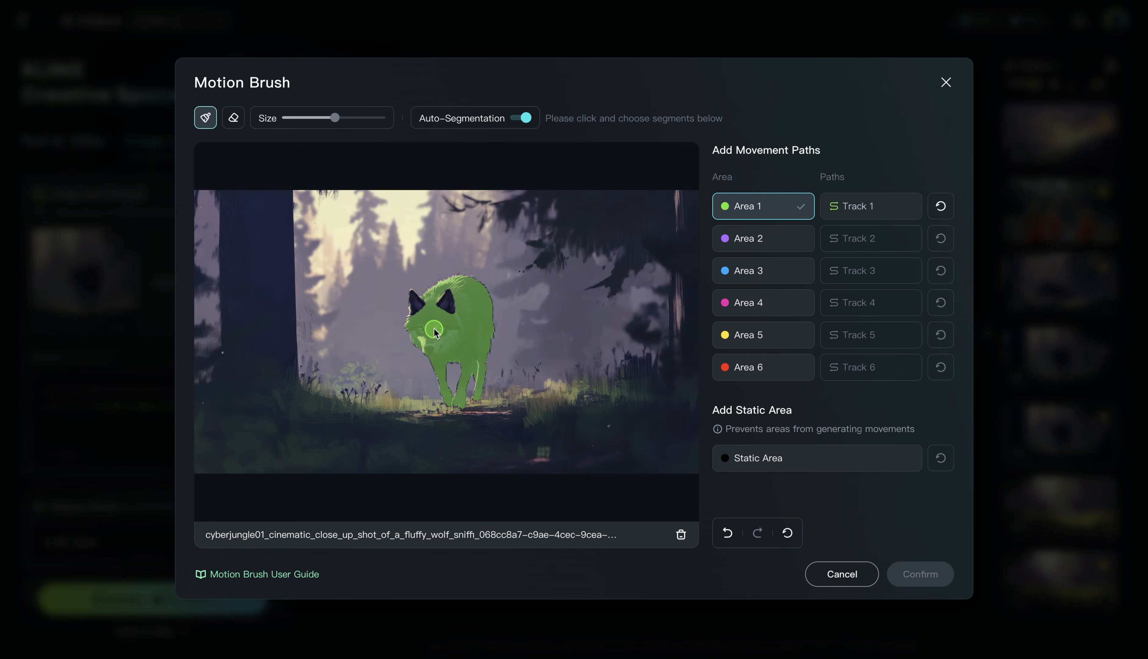
pyautogui.click(855, 216)
pyautogui.moveTo(446, 322); pyautogui.dragTo(207, 365)
pyautogui.click(915, 572)
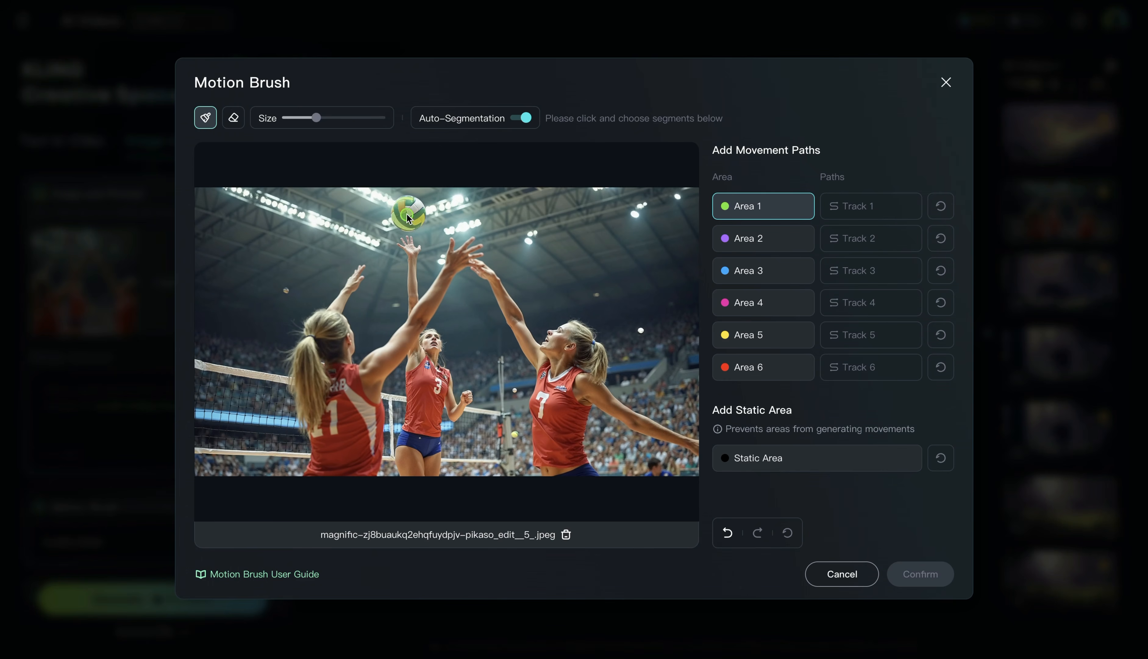
# In the volleyball image, select the ball as Area 1 and draw a short upward path for Track 1.
pyautogui.click(408, 218)
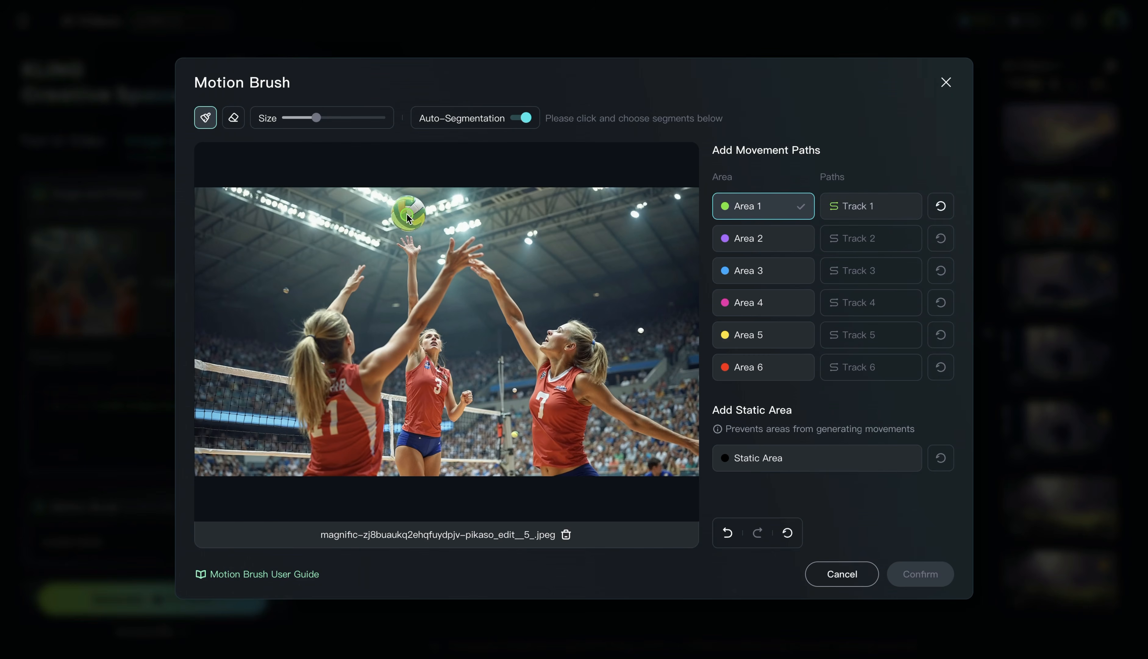
pyautogui.click(877, 212)
pyautogui.moveTo(409, 211); pyautogui.dragTo(407, 183)
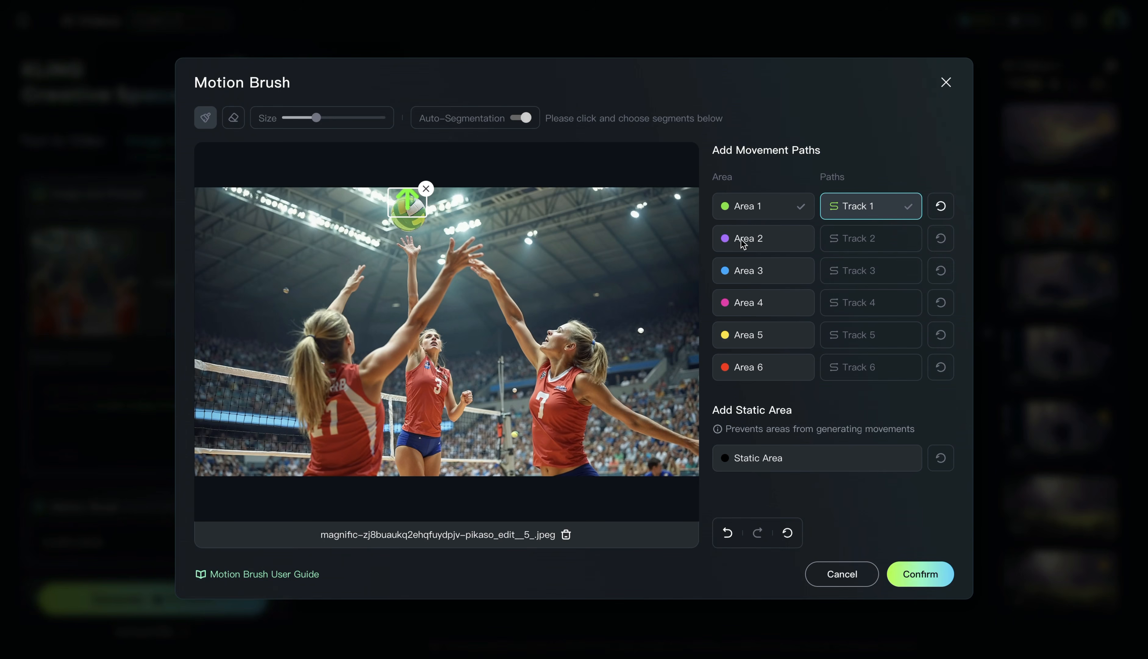
# Select the middle player's head and arms as Area 2 and draw an upward path for Track 2.
pyautogui.click(747, 243)
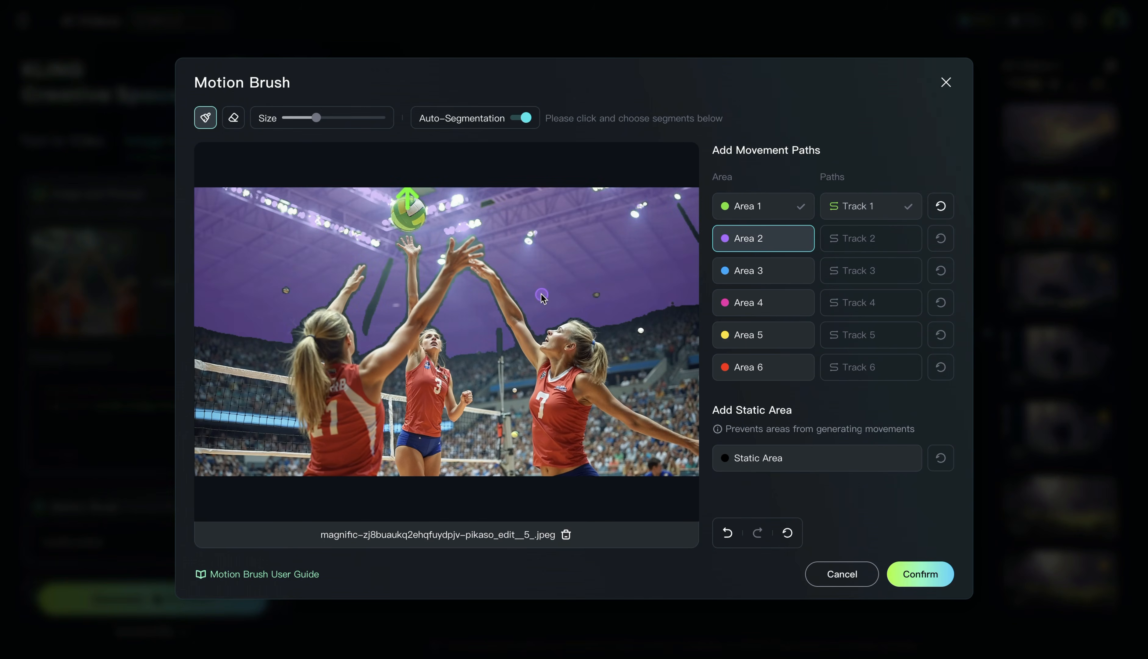
pyautogui.click(434, 349)
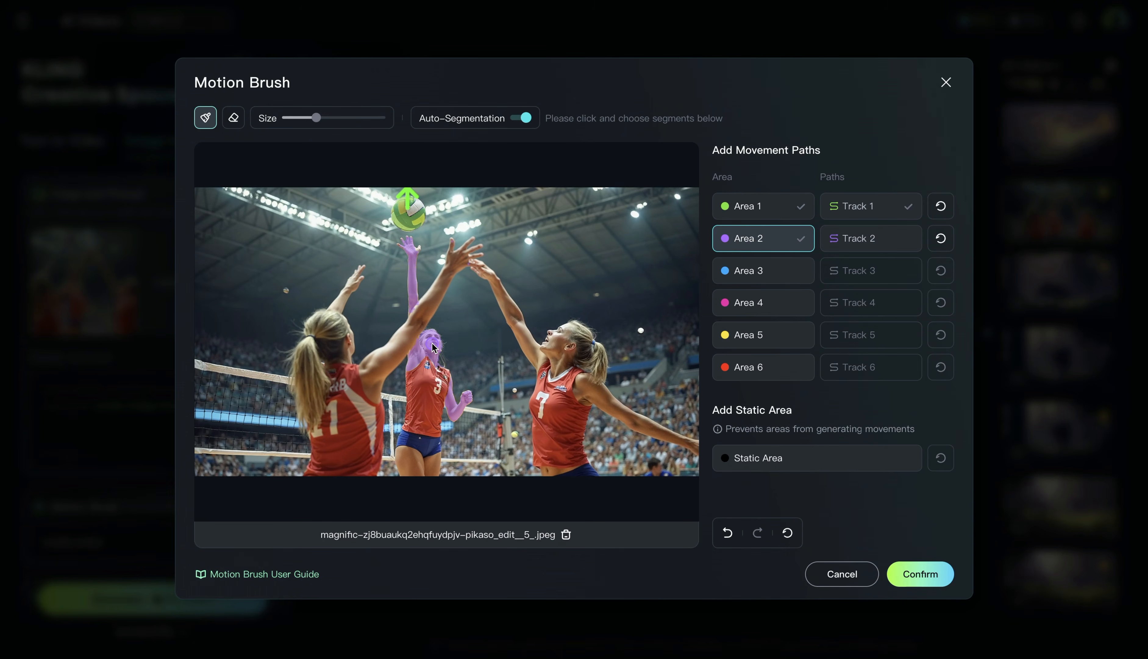
pyautogui.click(841, 238)
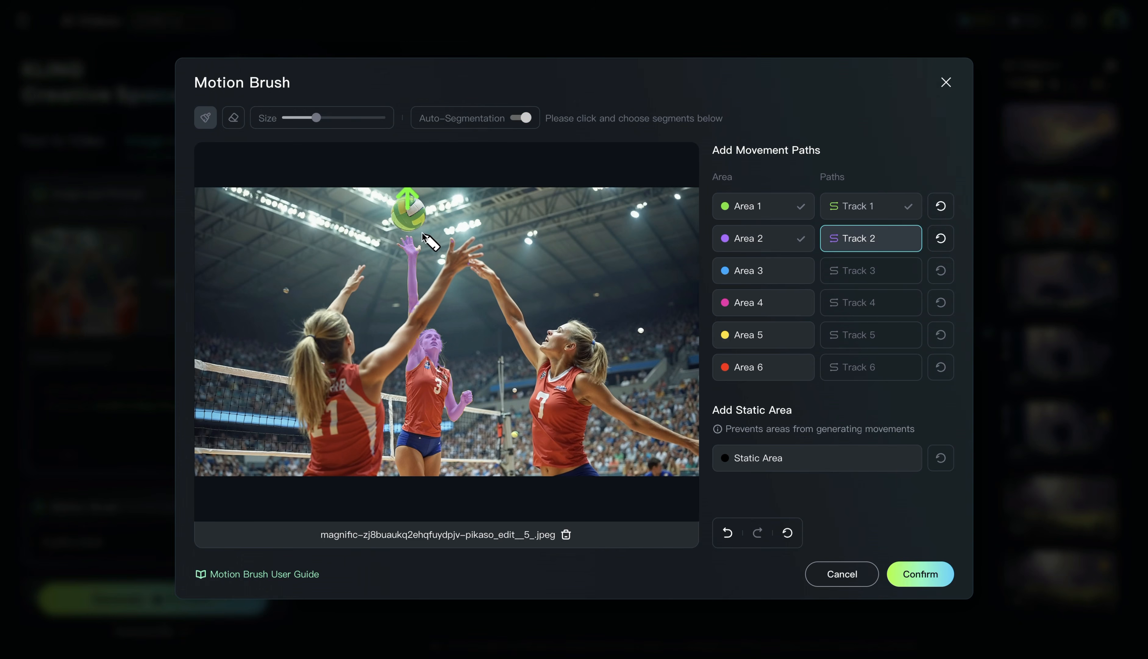
pyautogui.moveTo(436, 346); pyautogui.dragTo(431, 258)
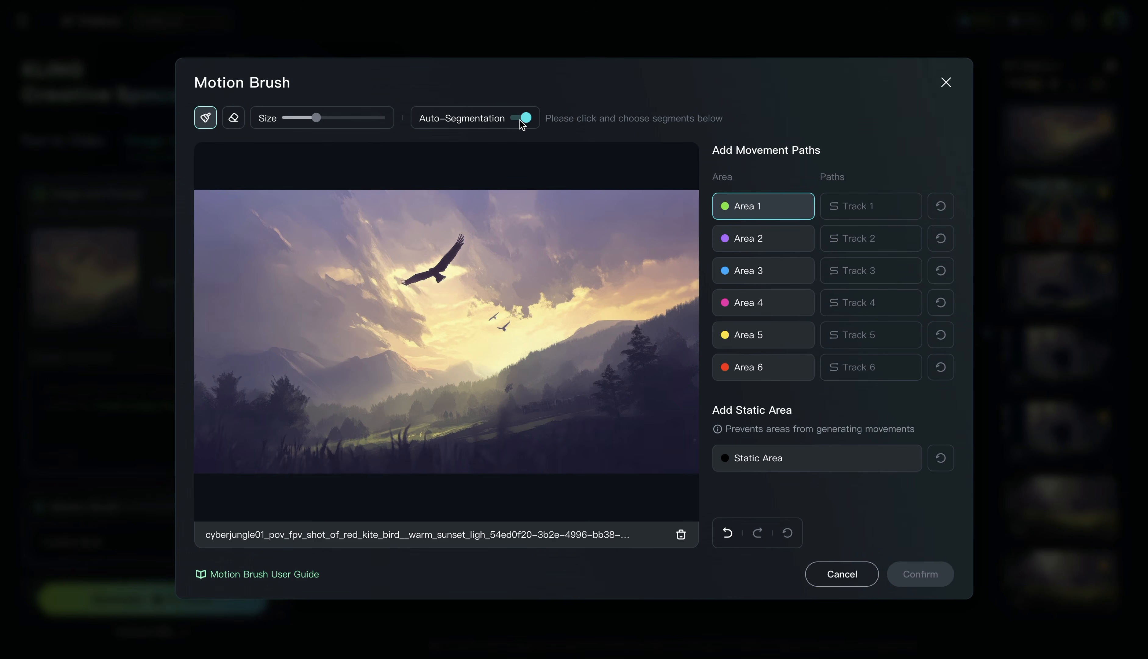
# In the sunset image, select the large bird as Area 1 and draw a Track 1 path toward the image's left side.
pyautogui.click(422, 275)
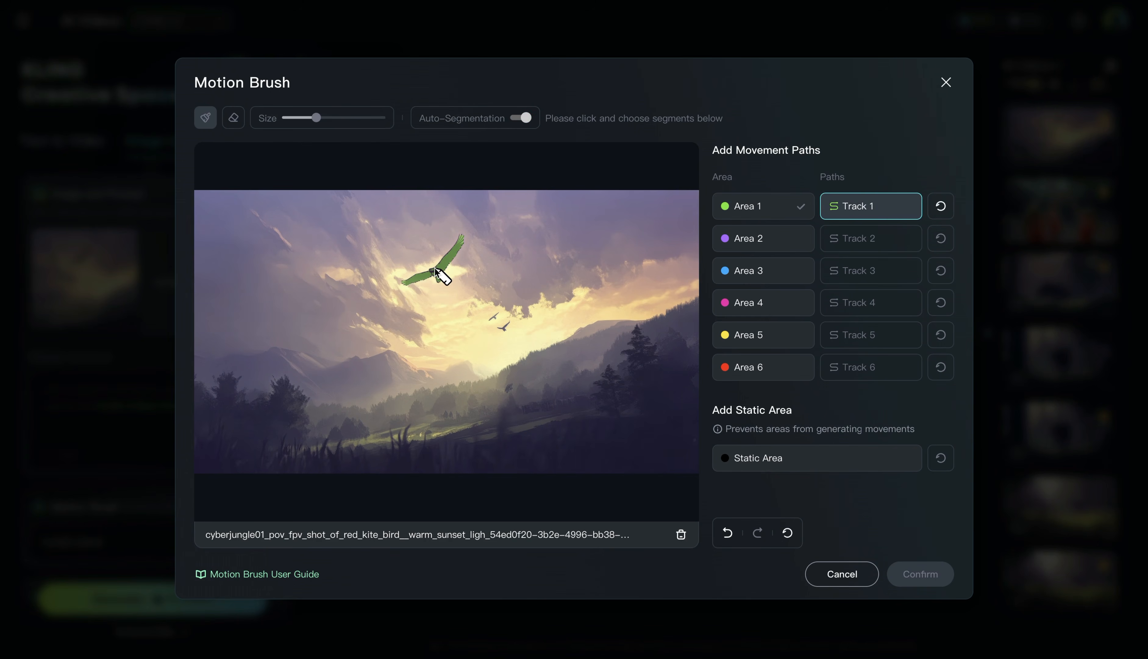
pyautogui.moveTo(438, 272); pyautogui.dragTo(230, 262)
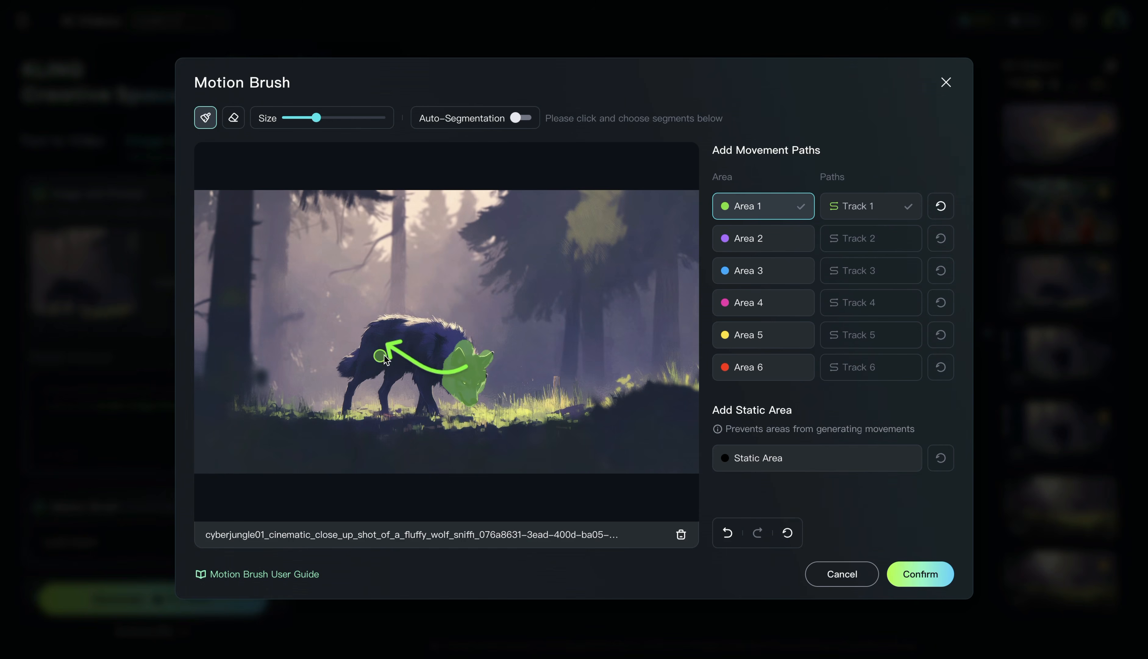
# Confirm the motion path drawn for the wolf's head in the side-view wolf image.
pyautogui.click(923, 575)
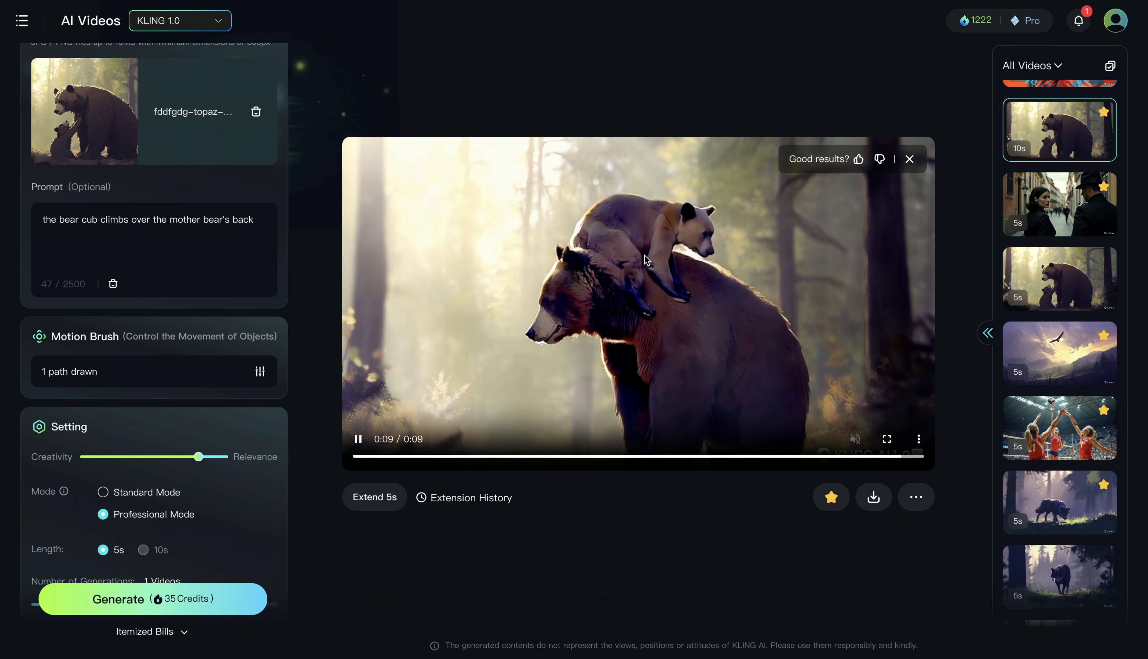
# In the street image, auto-segment the woman's face as Area 1 and draw a curved Track 1 path toward the man.
pyautogui.scroll(-5, 158, 509)
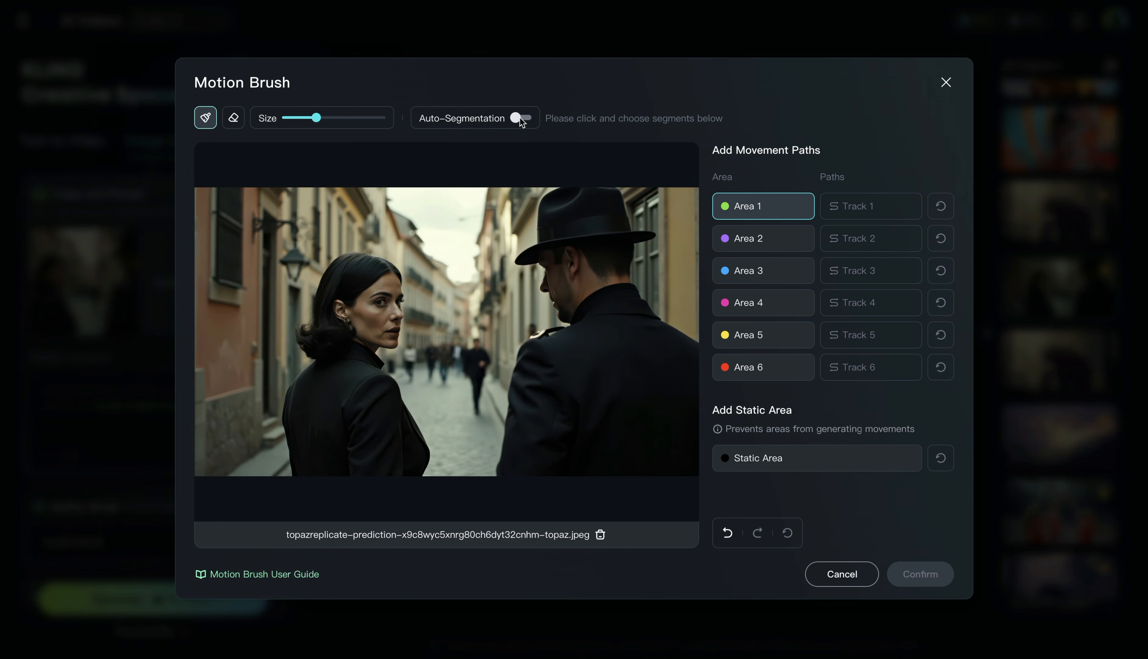
pyautogui.click(383, 309)
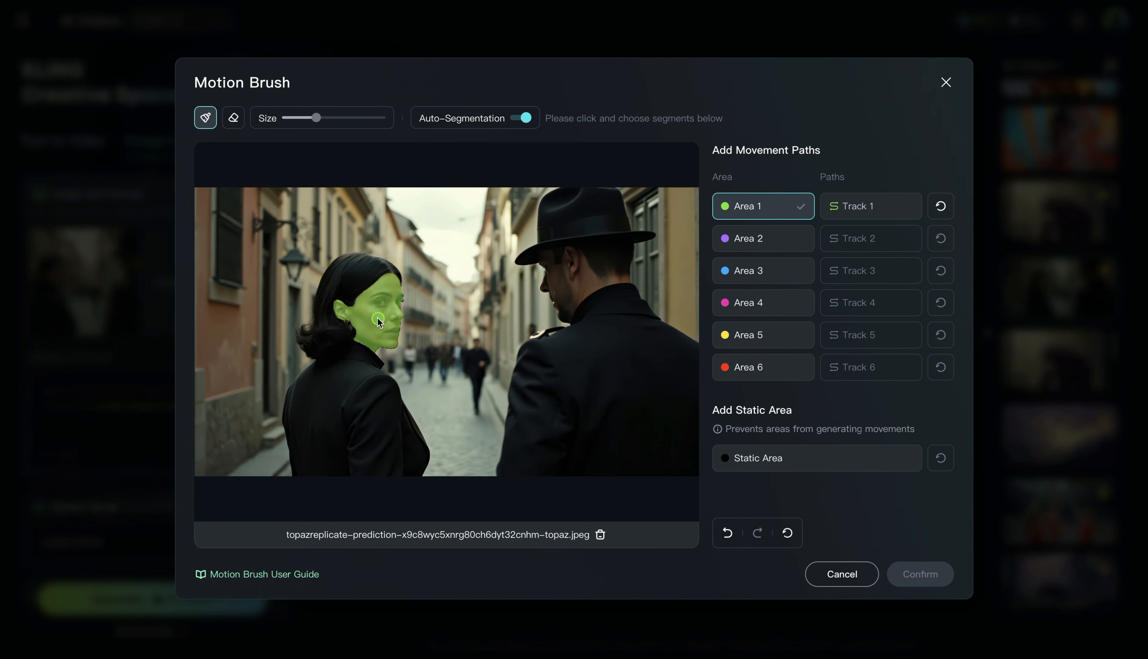
pyautogui.moveTo(380, 311); pyautogui.dragTo(447, 290)
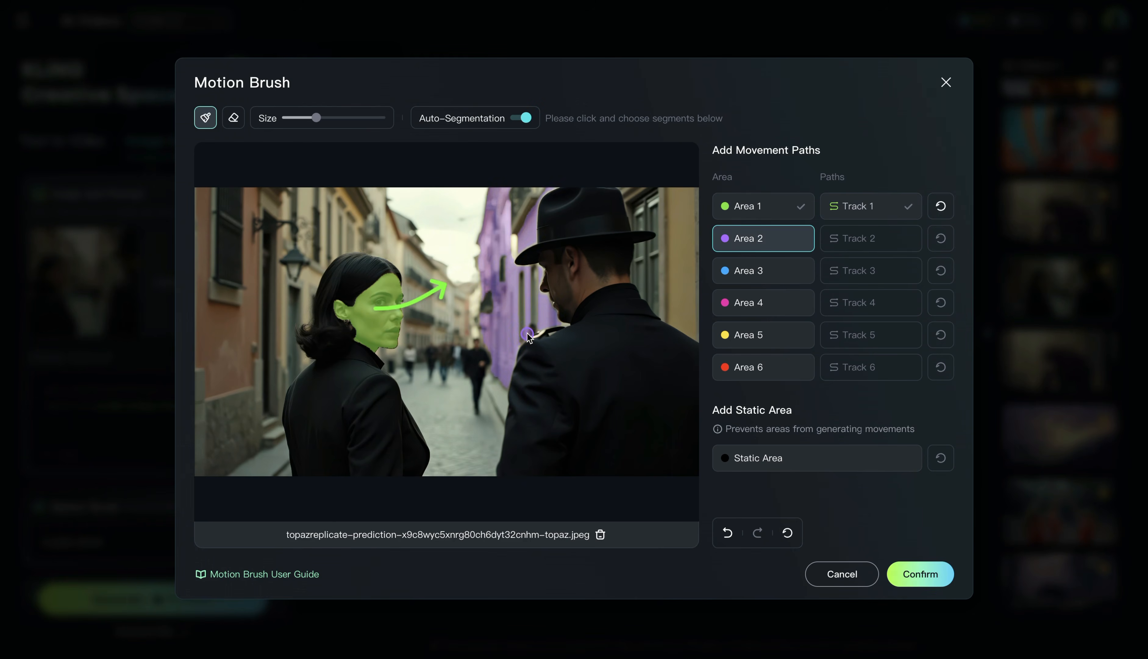
# Mark the distant pedestrian as Area 2 with a downward Track 2 path, and select the man's face as Area 3.
pyautogui.click(476, 363)
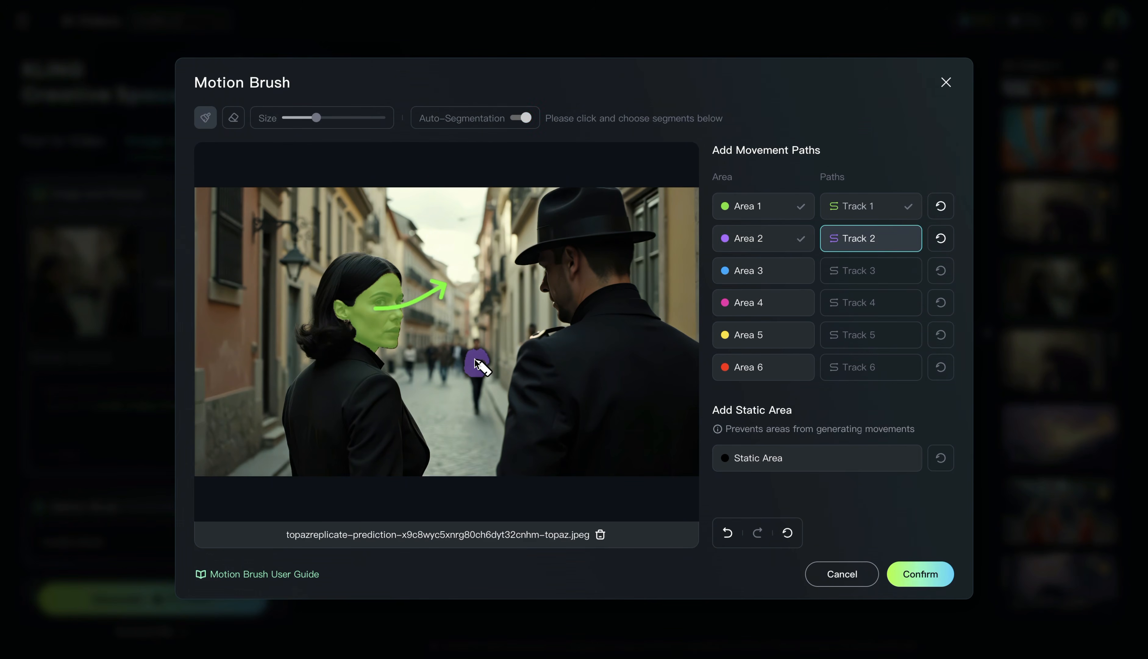
pyautogui.moveTo(476, 360); pyautogui.dragTo(494, 412)
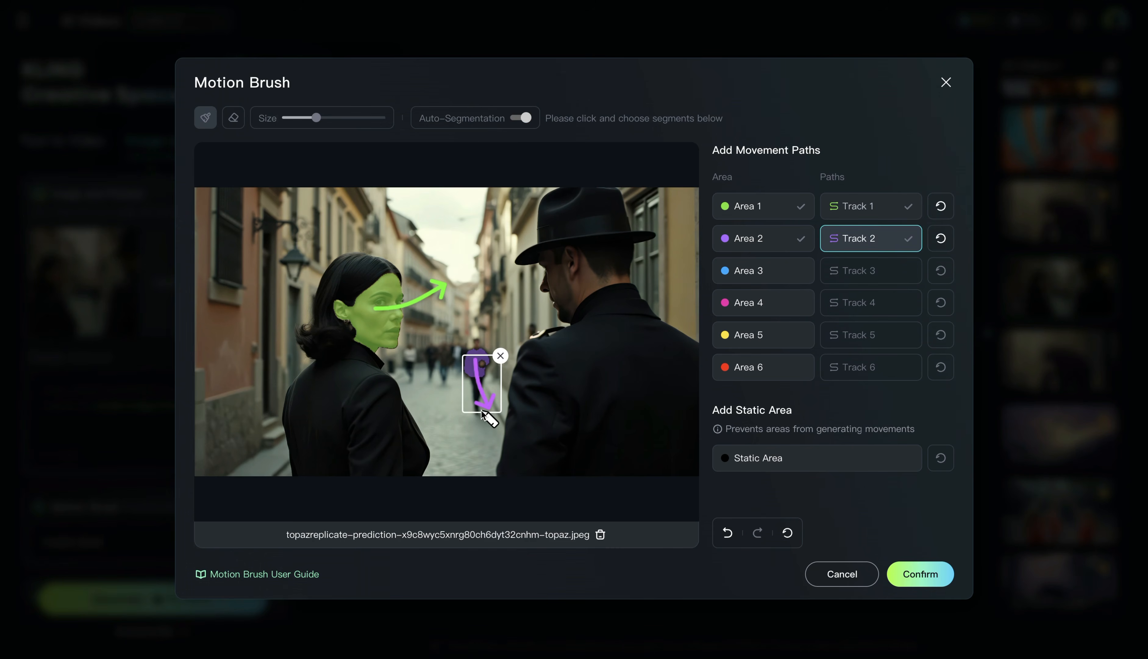
pyautogui.click(769, 275)
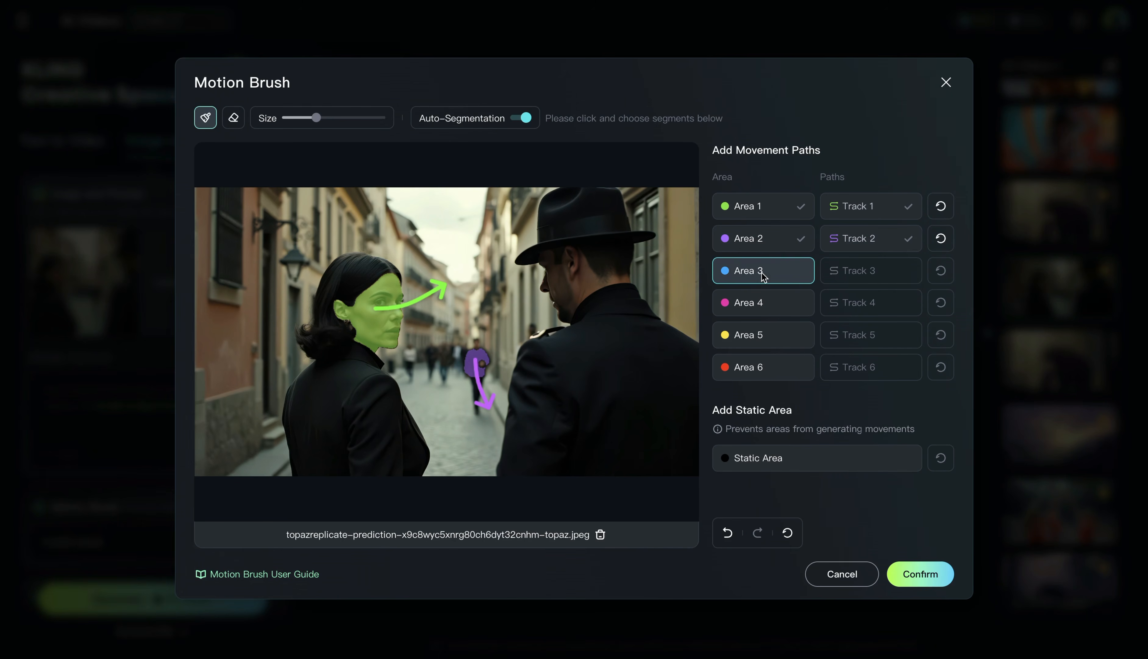
pyautogui.click(563, 289)
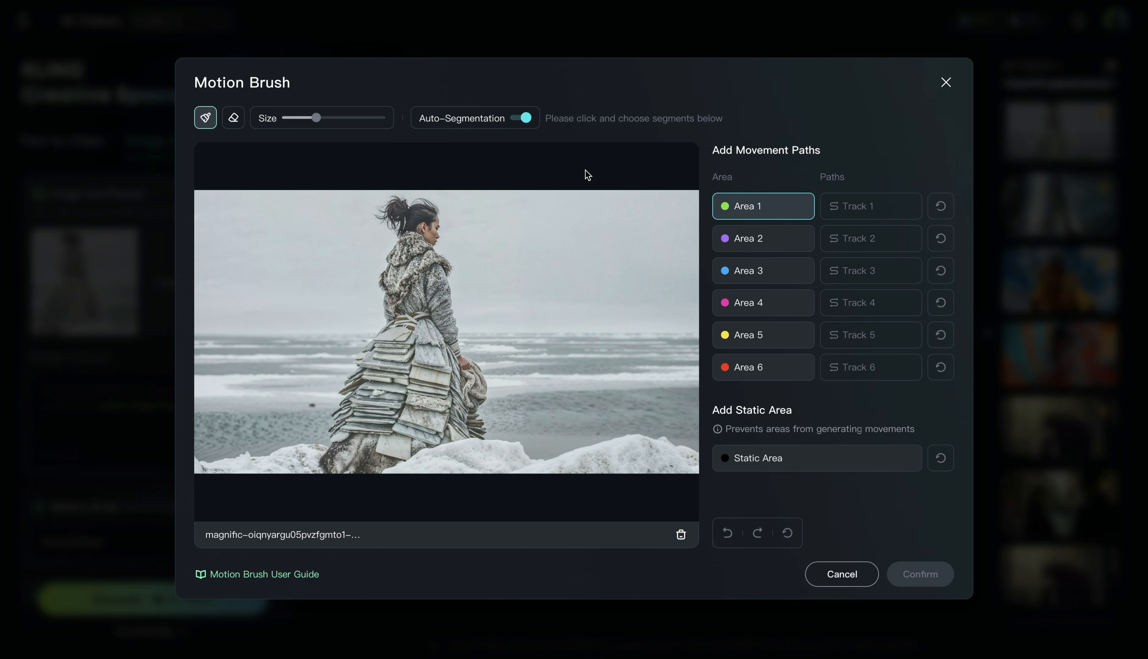
# In the beach image, select the woman's face as Area 1 and draw a short leftward path for Track 1.
pyautogui.click(431, 233)
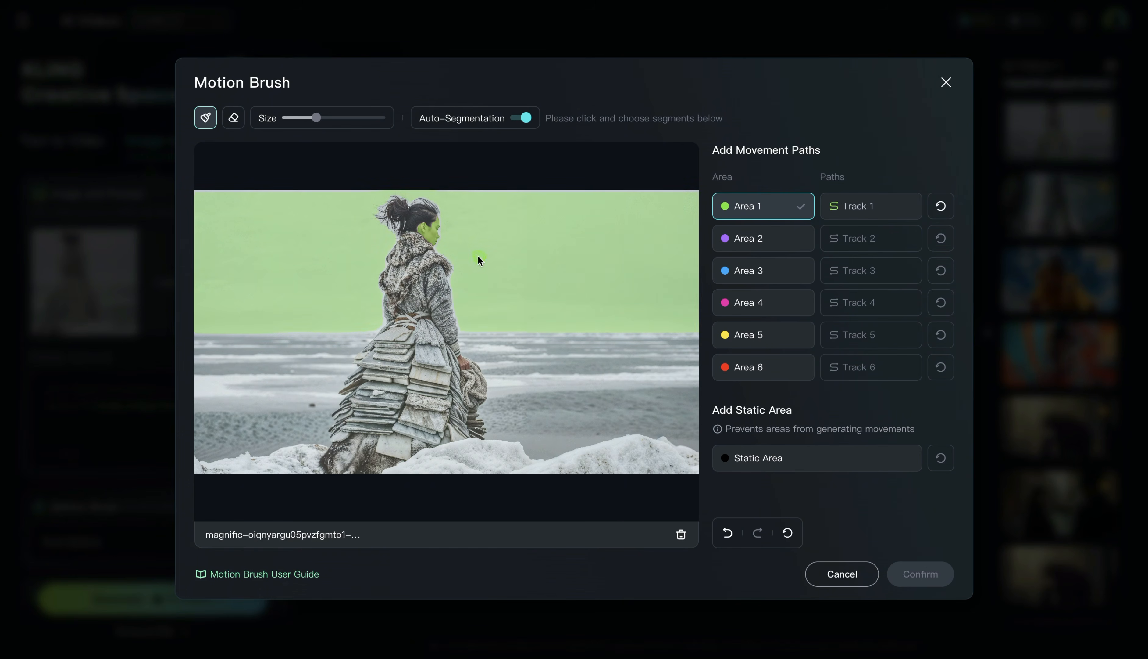
pyautogui.click(864, 209)
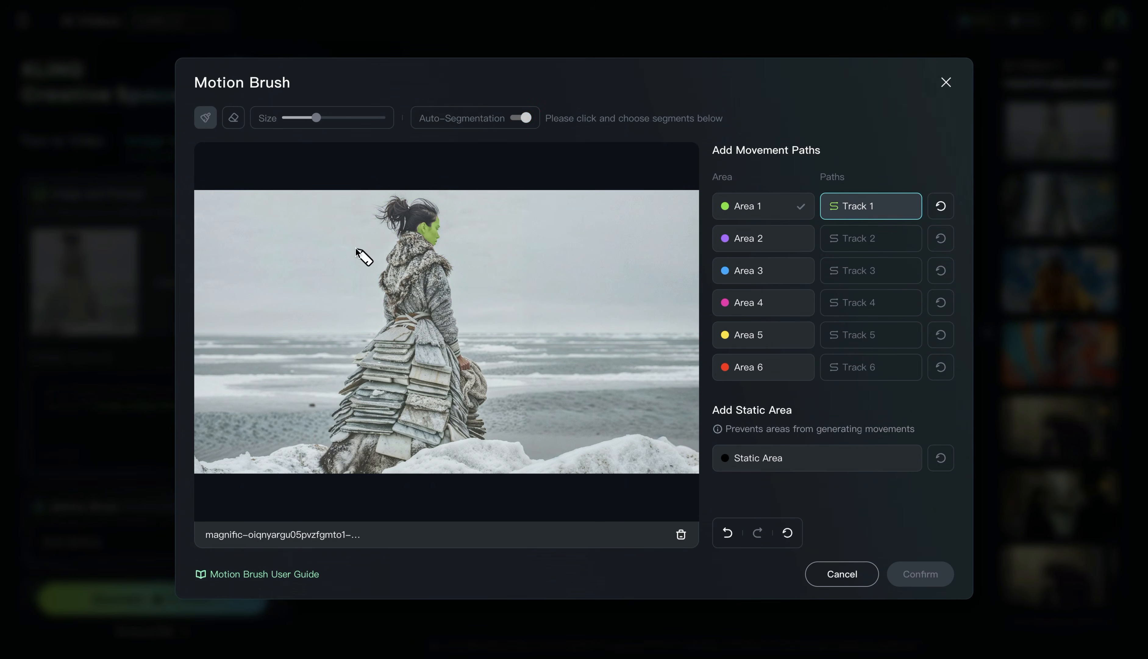
pyautogui.moveTo(431, 226); pyautogui.dragTo(412, 222)
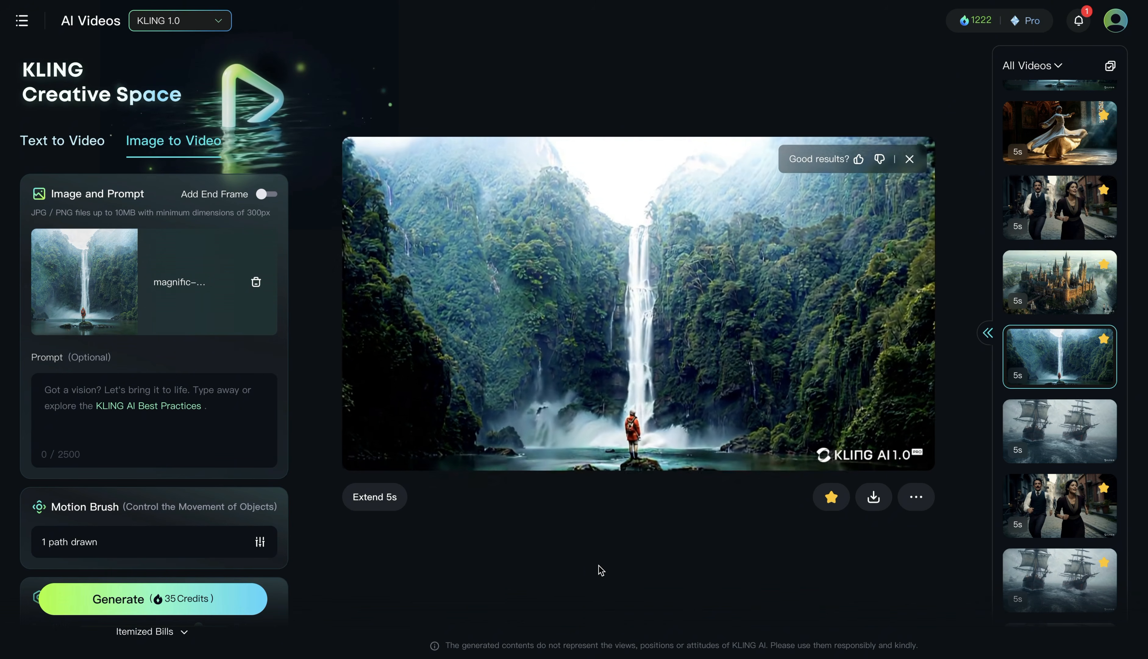
# Switch the video model to KLING 1.5.
pyautogui.scroll(2, 1064, 259)
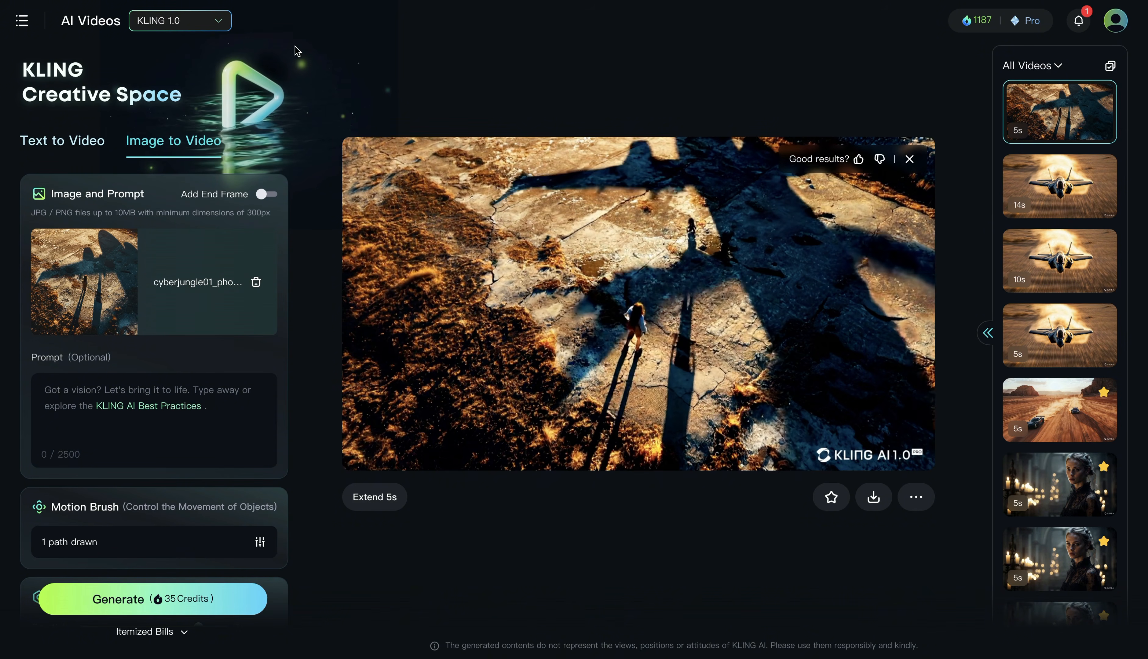
pyautogui.click(218, 21)
pyautogui.click(160, 97)
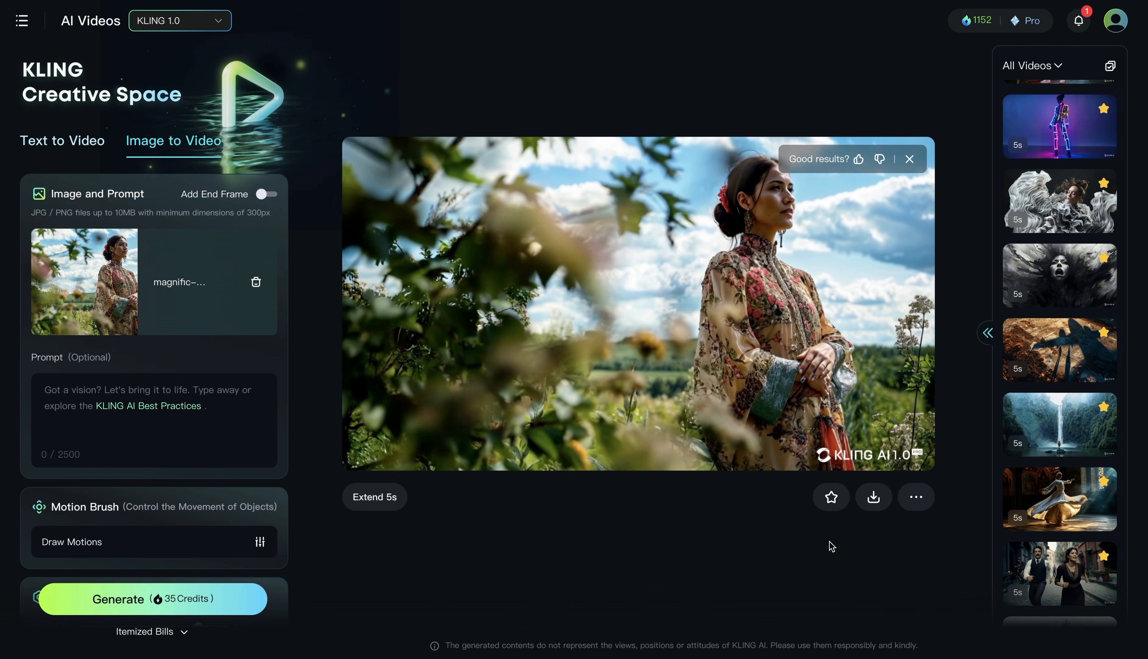
# View the screaming-face video from the history and step through the clips up to the neon suit video.
pyautogui.click(1061, 287)
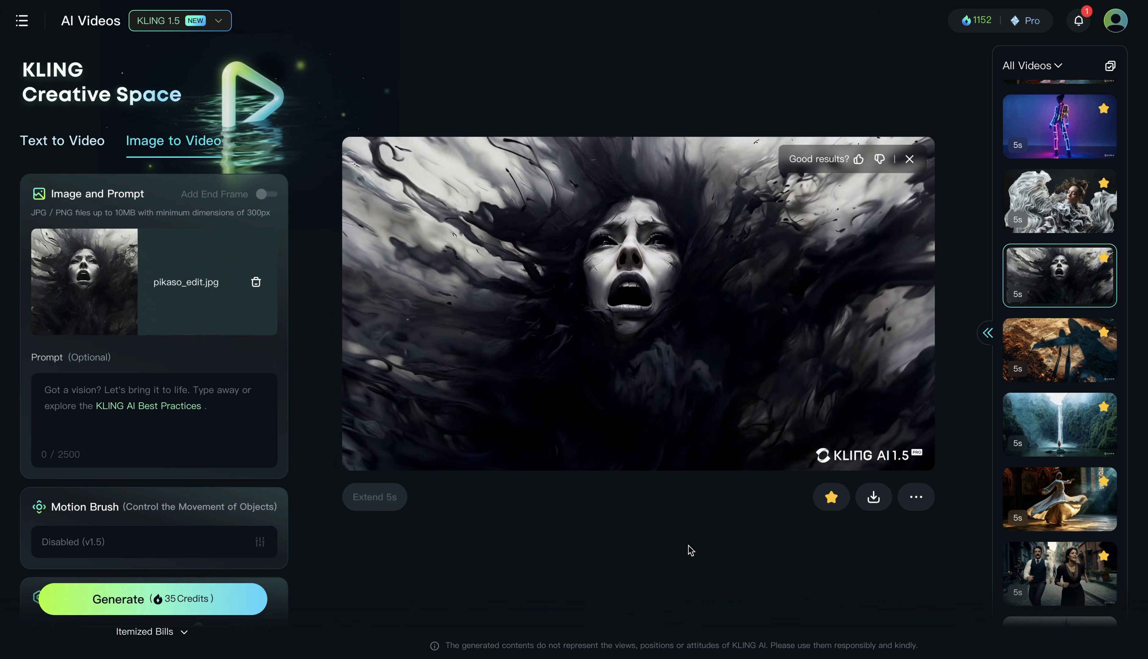
pyautogui.press('Up')
pyautogui.press('Up')
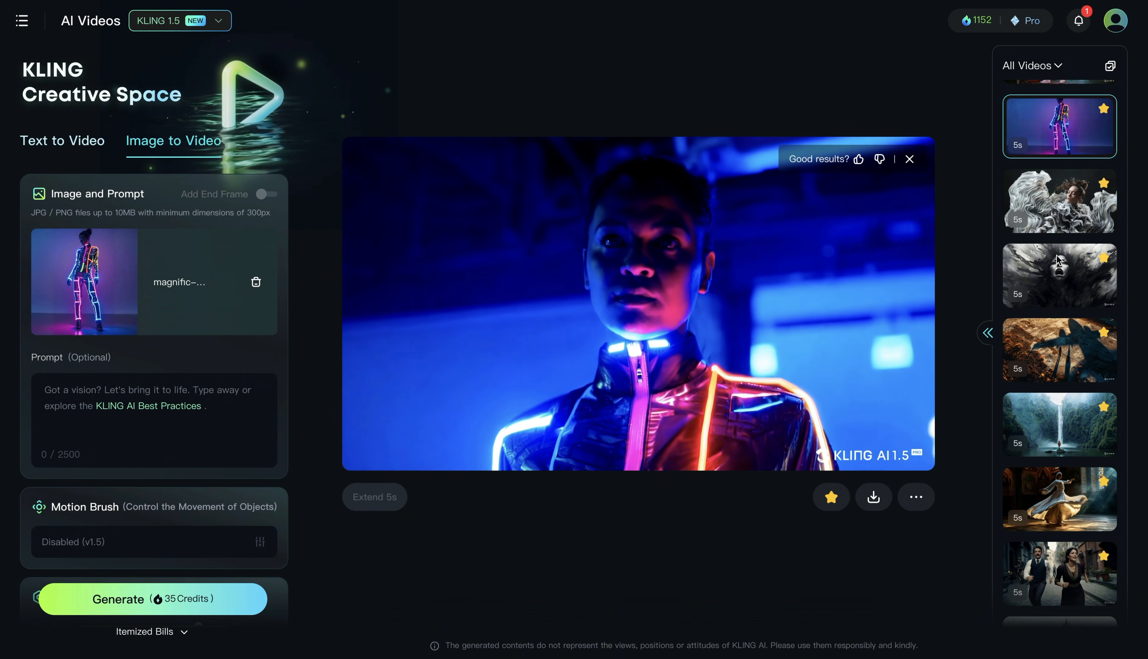
# Browse newer videos in the history, viewing the striped-outfit clip and the neon-winged dancer clip.
pyautogui.scroll(5, 1056, 260)
pyautogui.click(1057, 299)
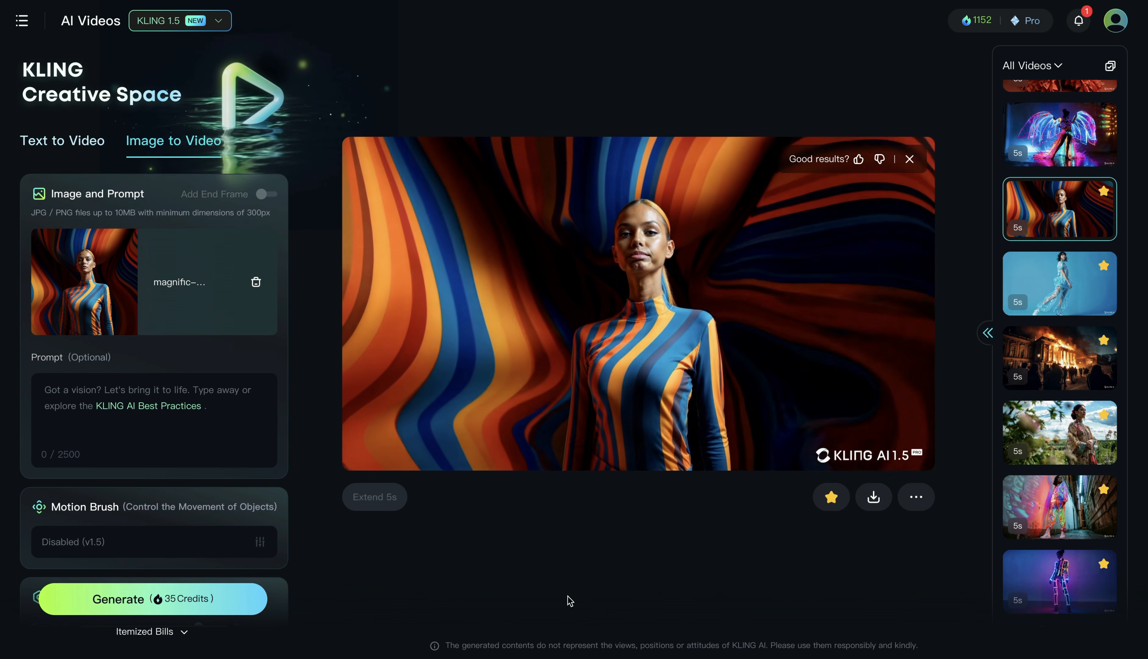
pyautogui.moveTo(644, 273)
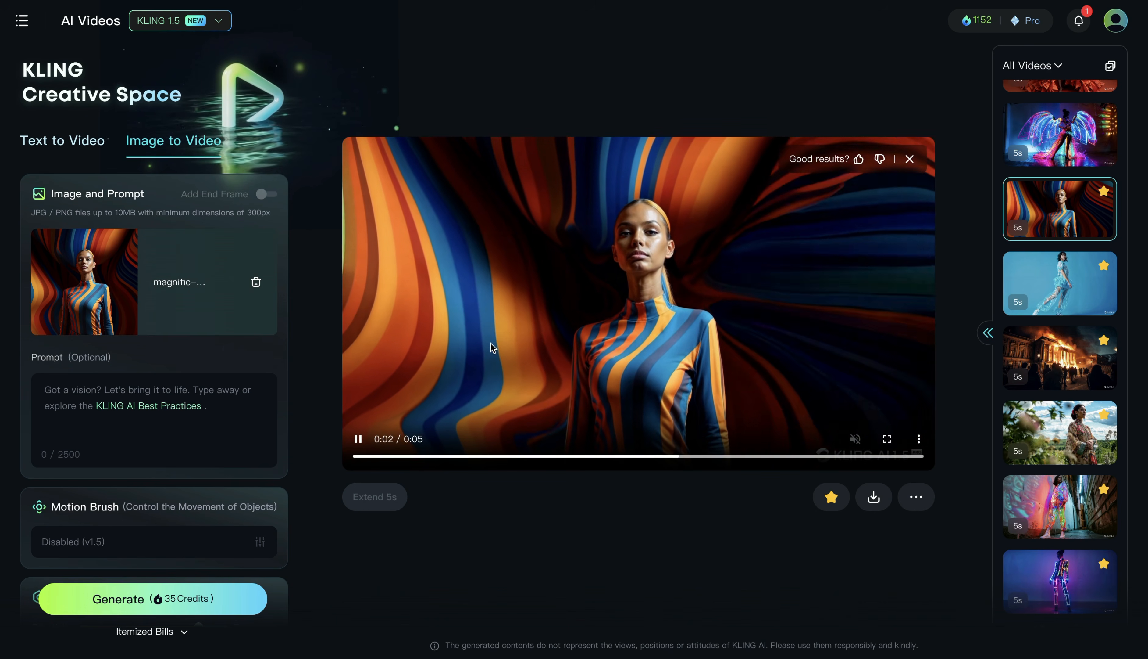
pyautogui.click(1057, 141)
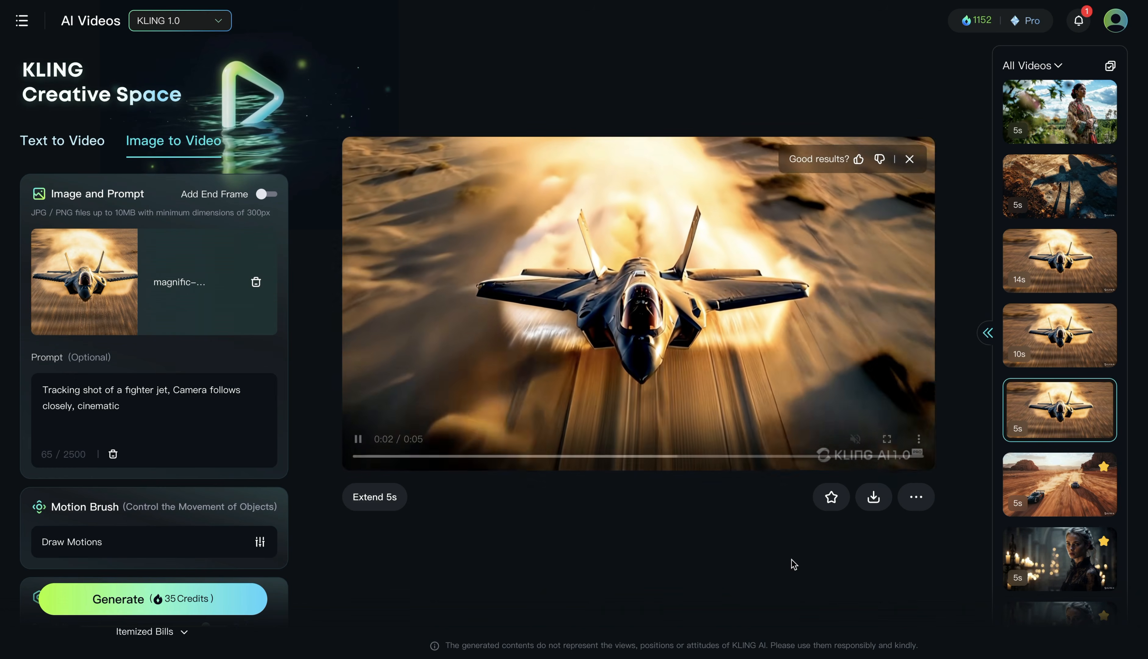
# View the 10-second fighter jet video from the history, plus the candlelit woman's "camera pans right, cinematic" clip and the newer clip of her.
pyautogui.click(1037, 365)
pyautogui.moveTo(383, 501)
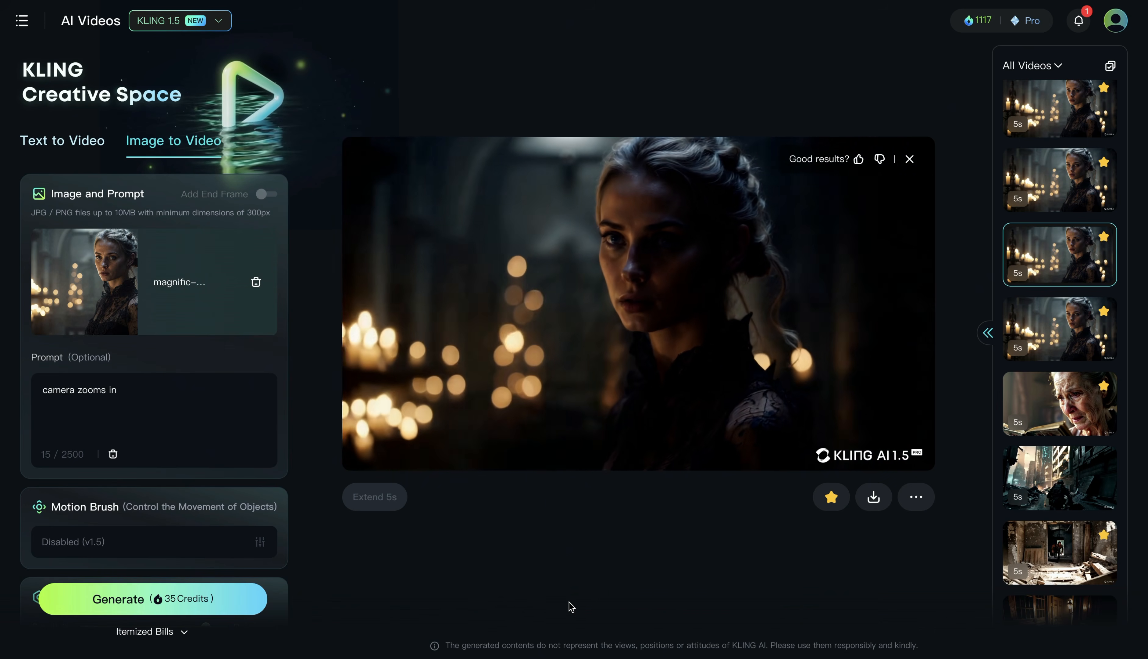
pyautogui.click(1032, 183)
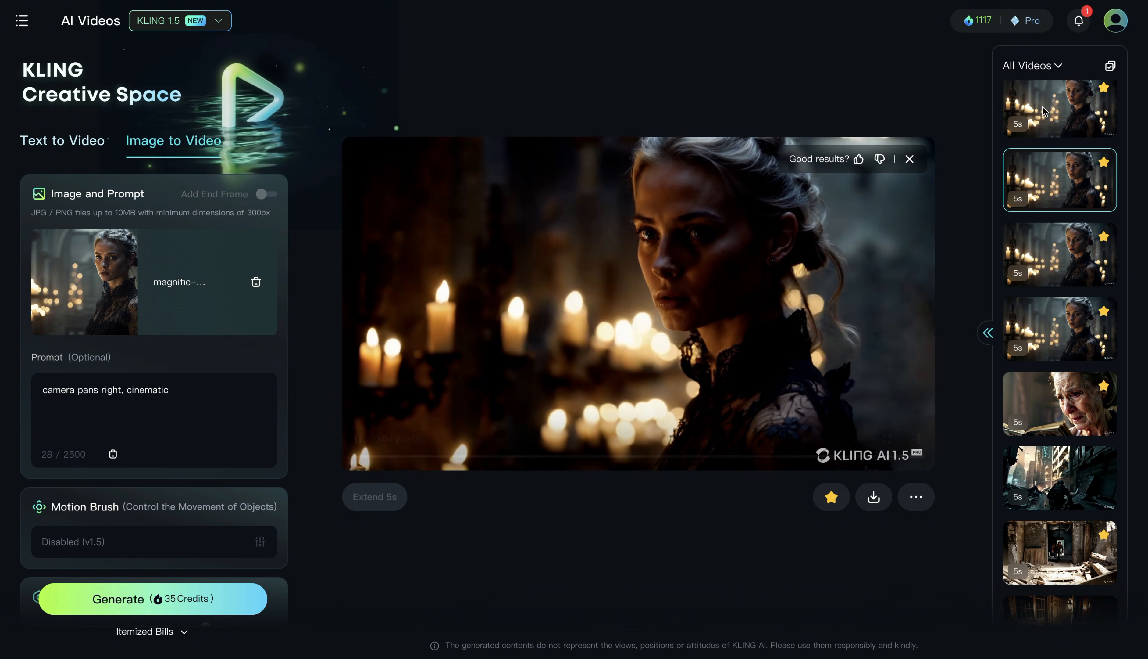
pyautogui.click(1043, 112)
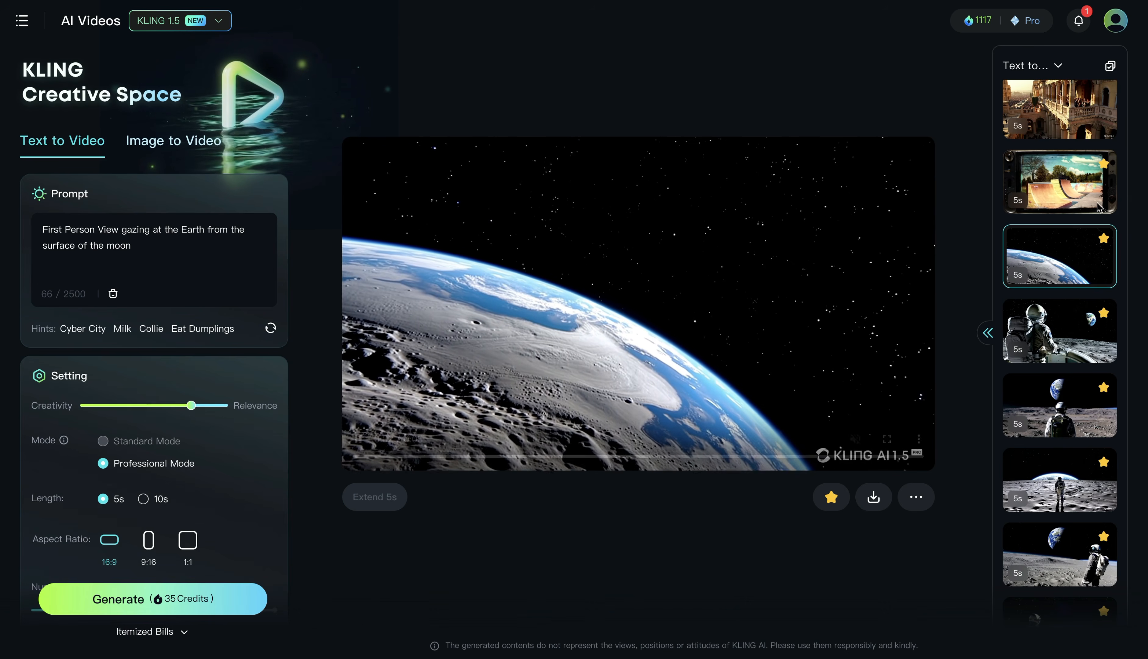
# Browse newer text-to-video results, viewing the skateboarding squirrel, the Cleopatra and Julius Caesar balcony, and clips up to the zombie monkeys in the mall.
pyautogui.scroll(1, 1041, 228)
pyautogui.click(1044, 221)
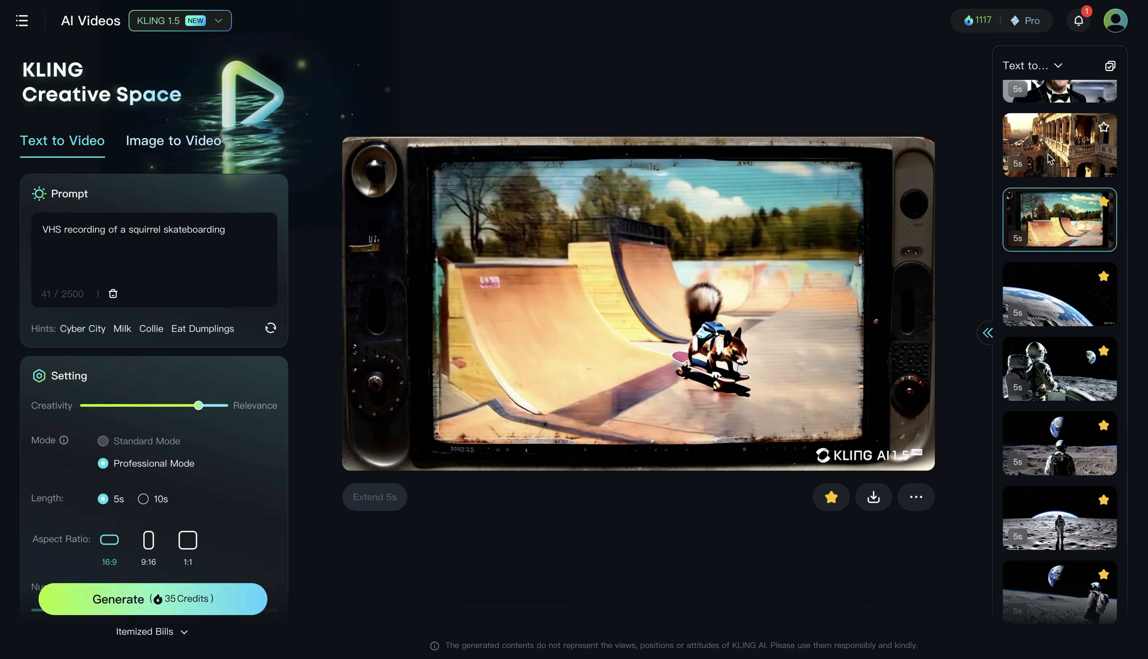
pyautogui.click(1050, 158)
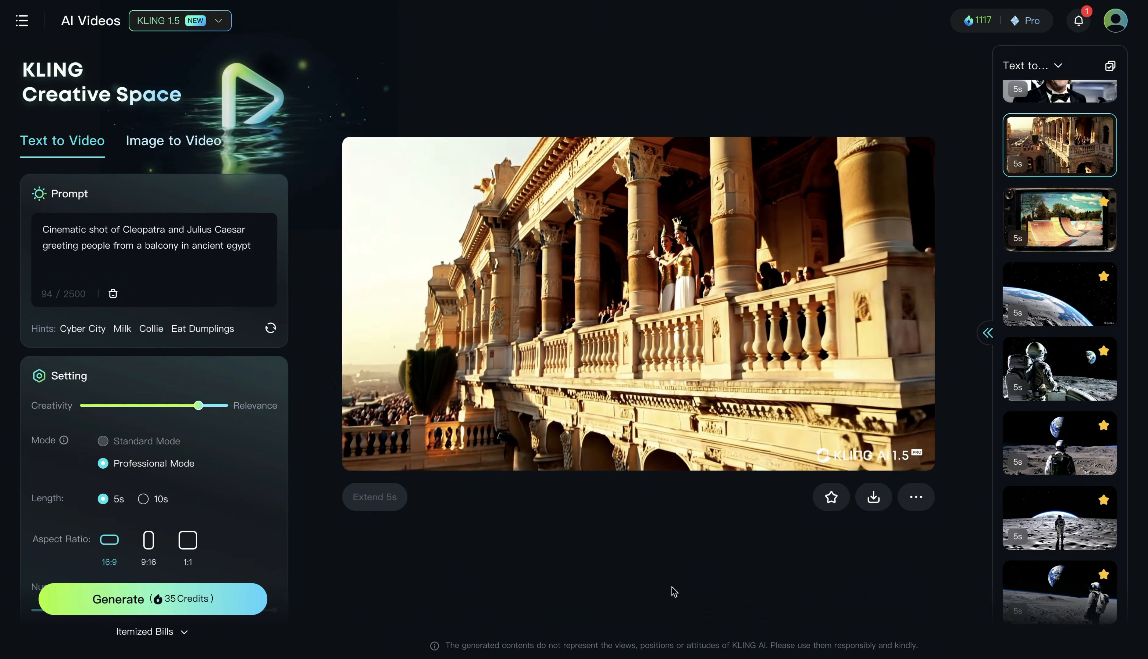
pyautogui.click(633, 303)
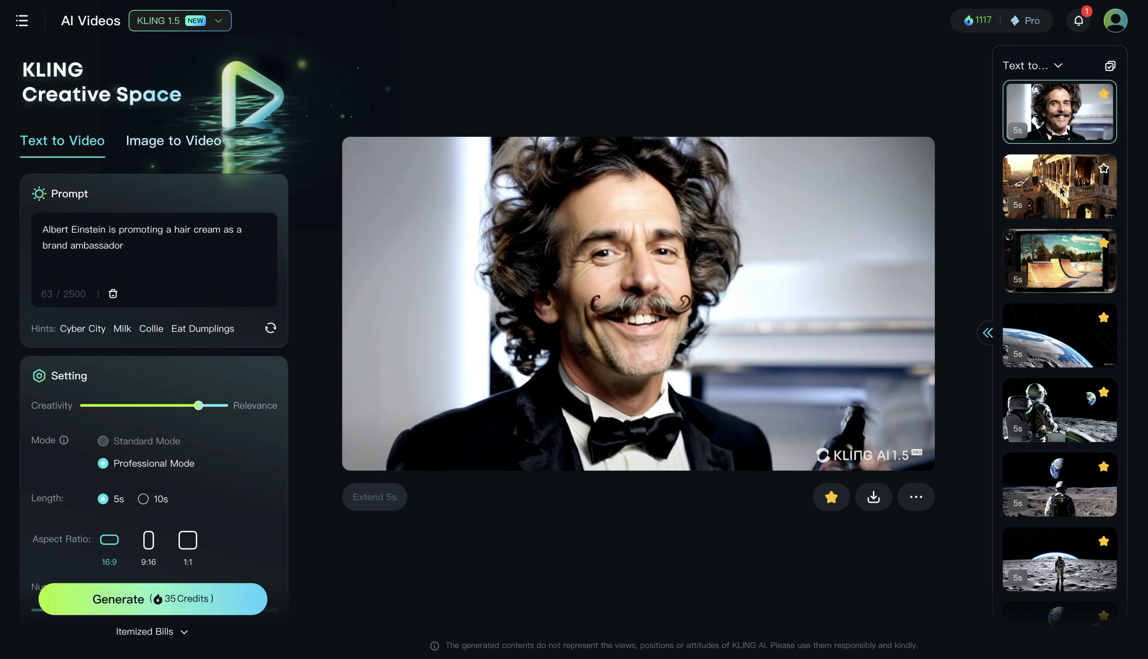
pyautogui.scroll(4, 1060, 190)
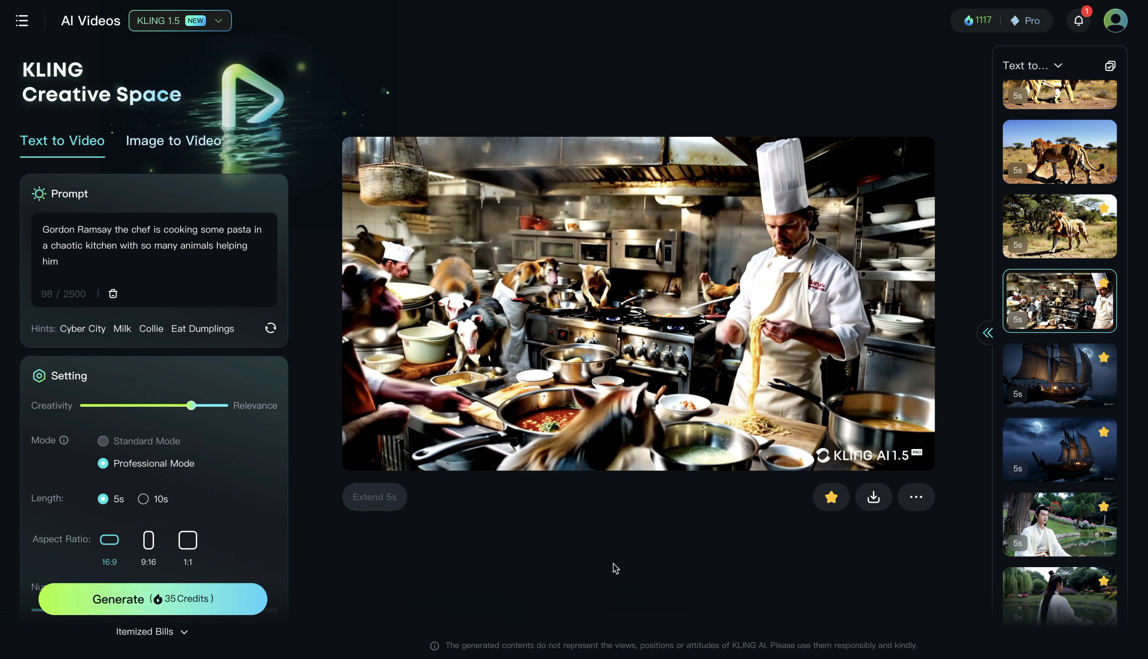
pyautogui.moveTo(601, 334)
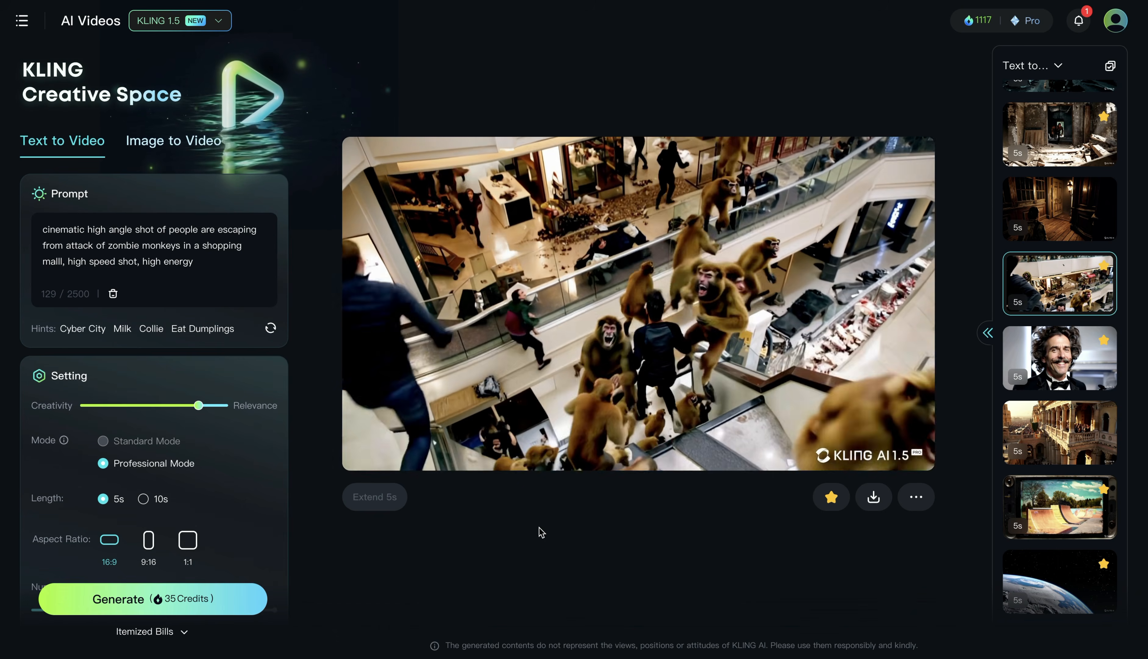
pyautogui.moveTo(521, 362)
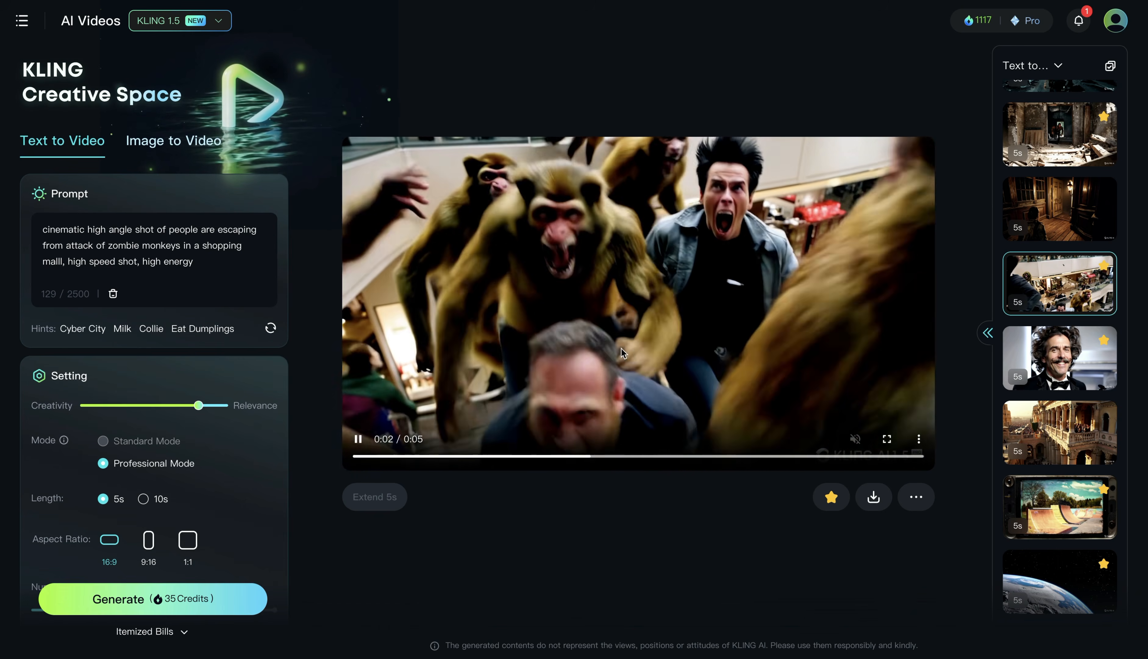